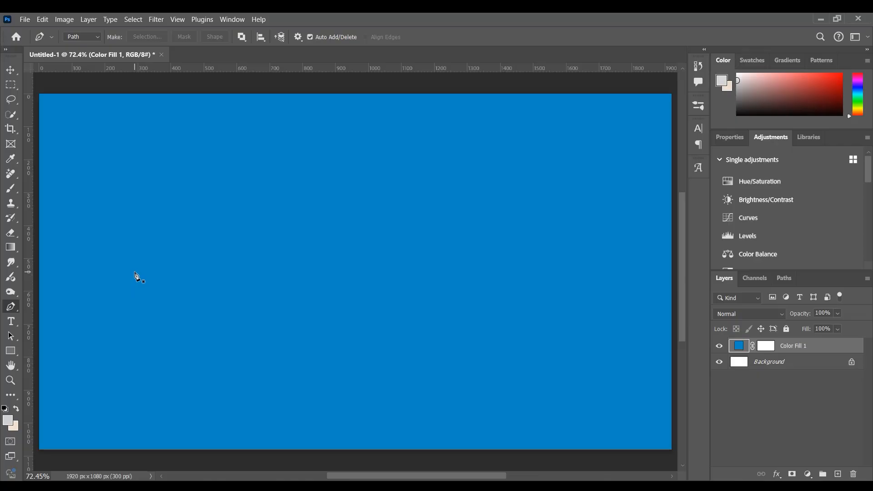
Start a Pen tool path with a nearly horizontal straight segment about 660 px long, ending near the centre of the blue canvas.
click(131, 273)
click(348, 271)
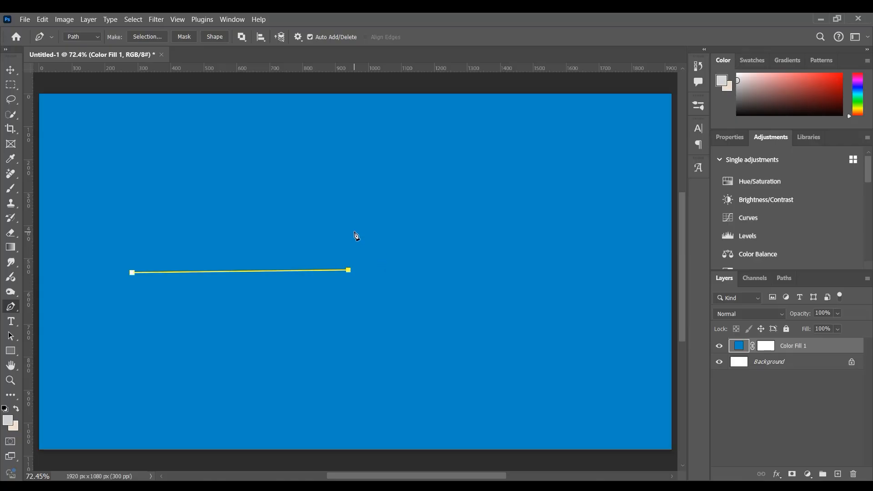
Extend the path with four more corner points, forming straight segments in a stepped zigzag.
click(341, 341)
click(449, 339)
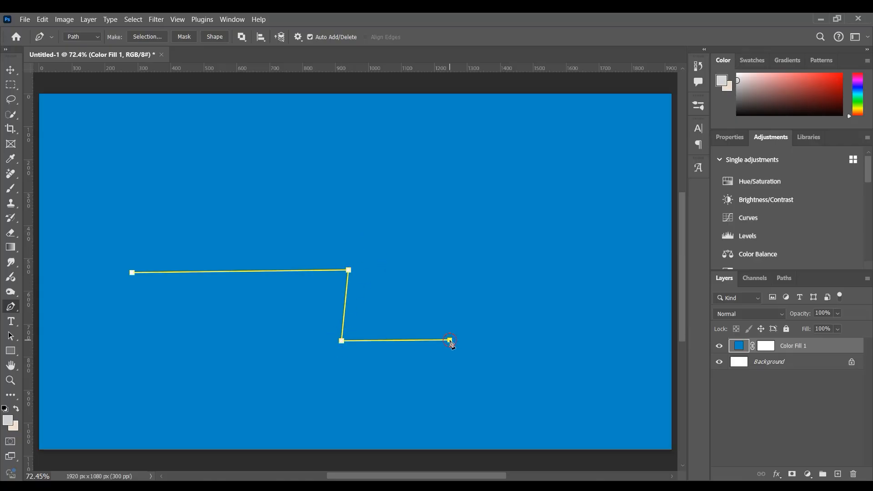
click(450, 264)
click(521, 267)
Undo the four zigzag points, back to the first straight segment.
key(ctrl+z)
key(ctrl+z)
key(ctrl+z)
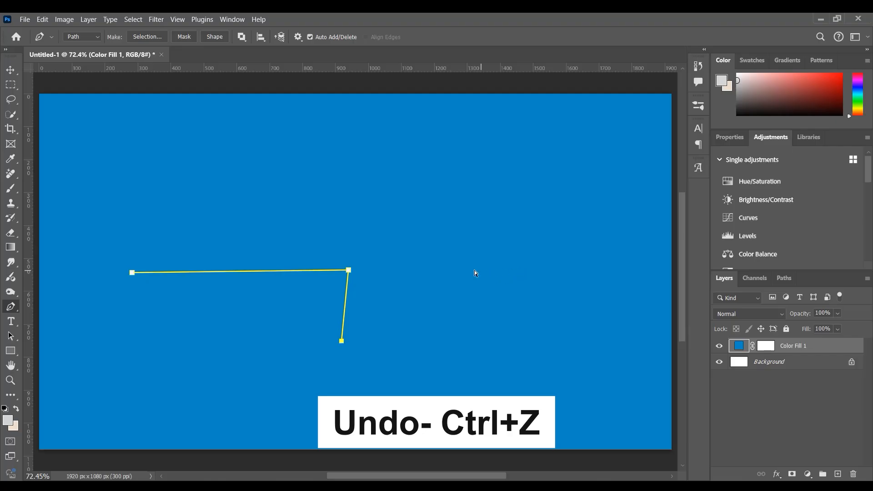
key(ctrl+z)
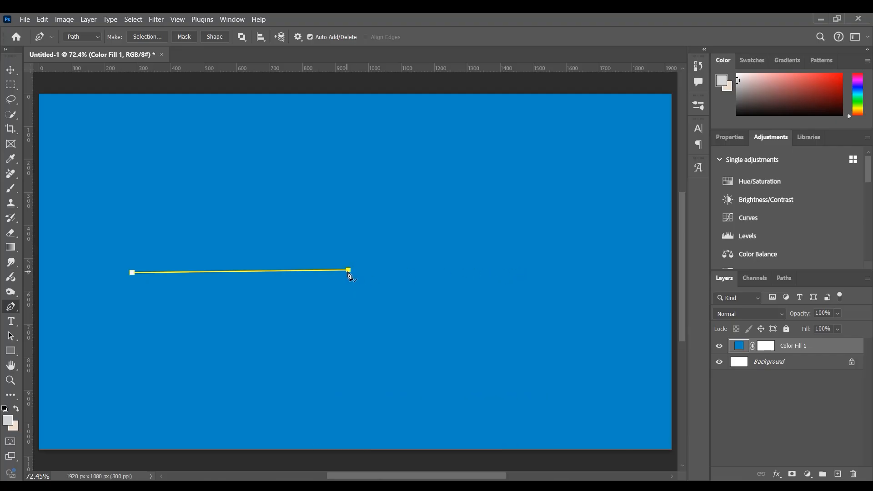
Continue the path with an arch: a smooth anchor with horizontal handles at the peak and an end anchor level with the straight segment.
click(407, 169)
drag(409, 169, 470, 169)
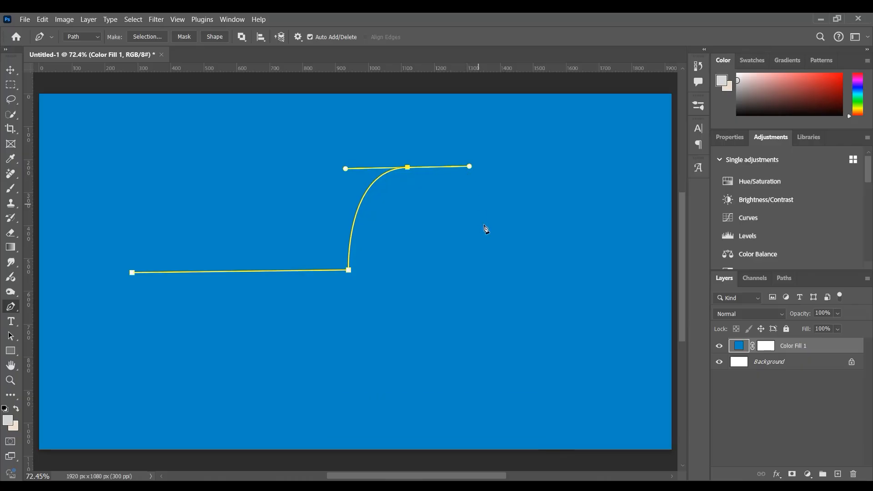
click(479, 262)
Select the anchor at the arch's peak and lengthen its right handle slightly to widen the right-hand curve.
key(ctrl)
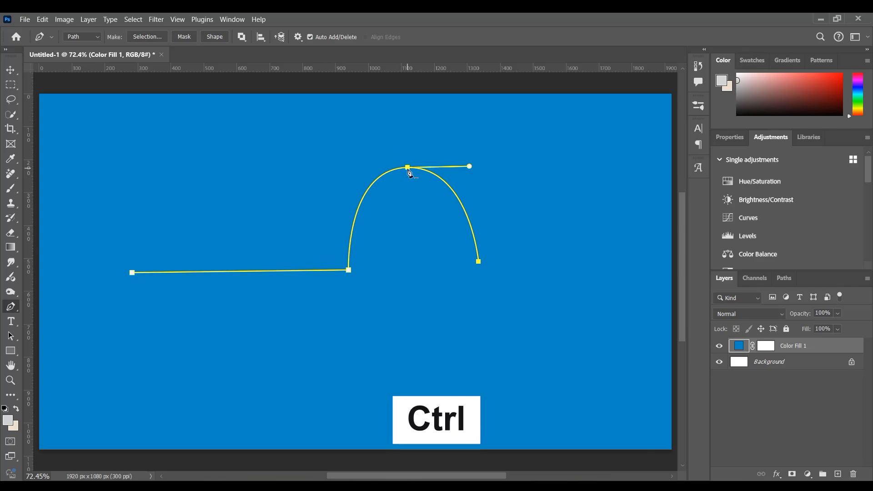
ctrl+click(408, 168)
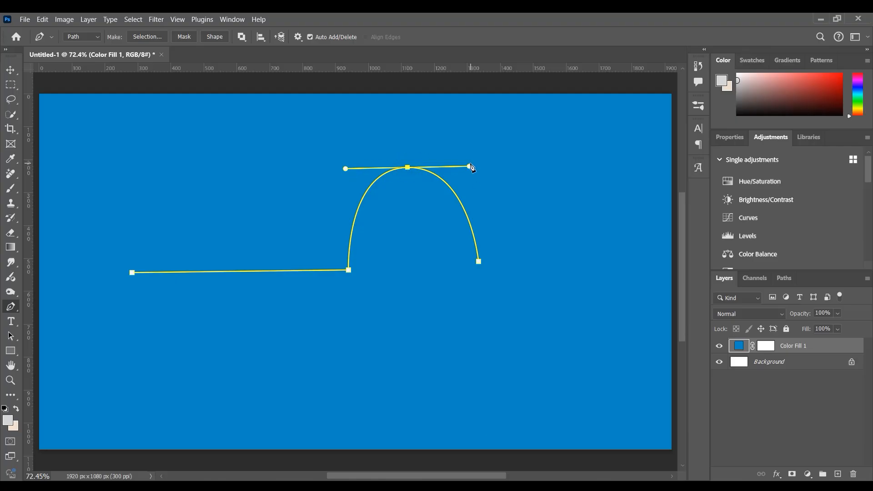
mouse_move(470, 168)
mouse_down()
mouse_move(472, 186)
mouse_move(504, 170)
mouse_move(477, 162)
mouse_move(437, 170)
mouse_move(493, 166)
mouse_move(446, 168)
mouse_move(485, 169)
mouse_move(480, 147)
mouse_move(487, 193)
mouse_move(491, 160)
mouse_move(485, 169)
mouse_up()
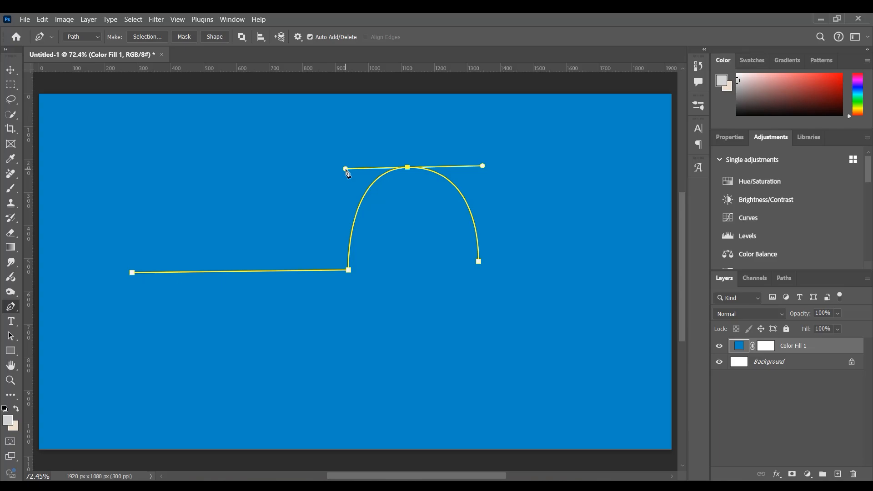
Adjust the peak anchor's handles independently: the left one slightly outward and down, the right one straight down to curve that side inward.
key(alt)
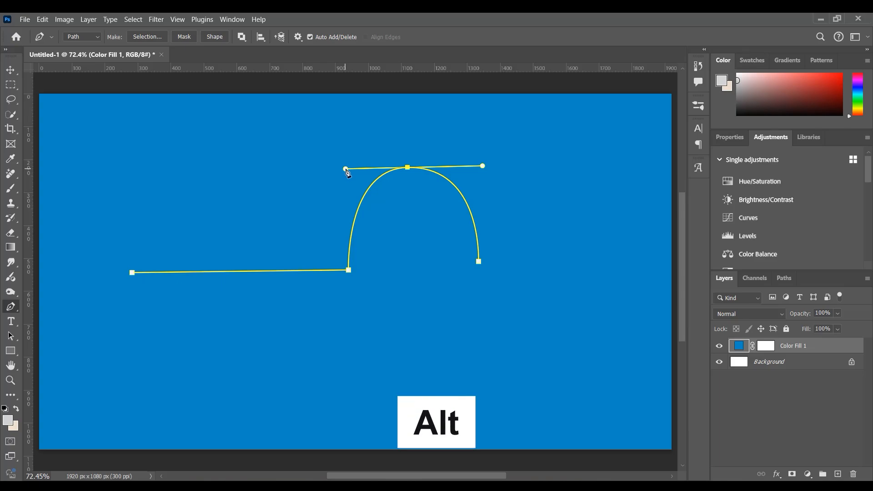
mouse_move(345, 169)
mouse_down()
mouse_move(351, 206)
mouse_move(338, 164)
mouse_move(332, 176)
mouse_move(331, 149)
mouse_move(341, 220)
mouse_move(318, 162)
mouse_move(323, 209)
mouse_move(326, 173)
mouse_move(332, 178)
mouse_up()
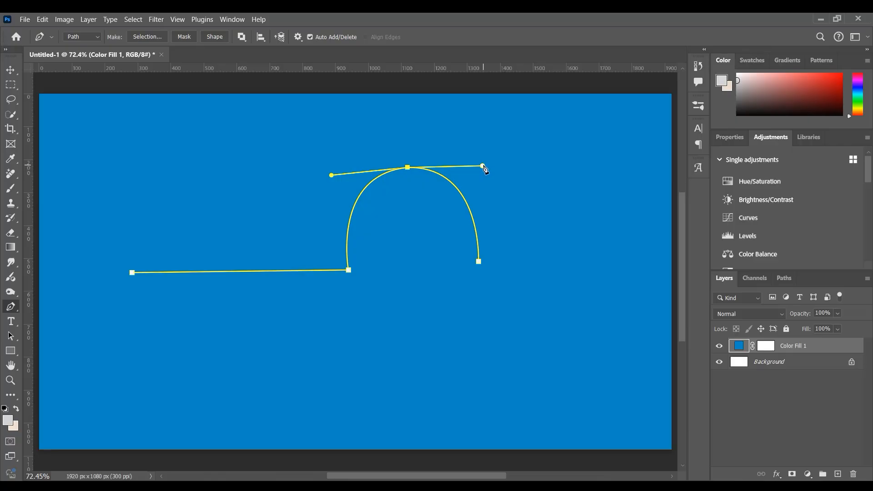
drag(483, 167, 413, 277)
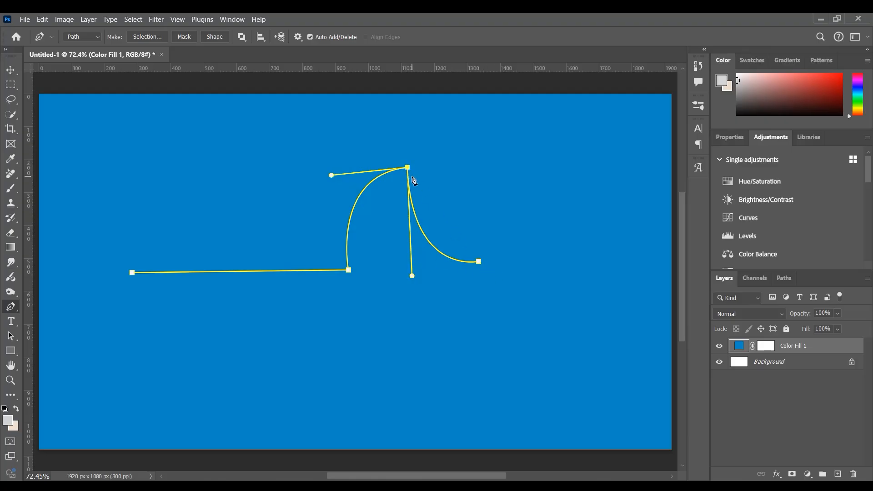
Continue from the right end anchor with straight segments down and across to the lower left, and close the path at its starting point.
click(478, 262)
click(478, 381)
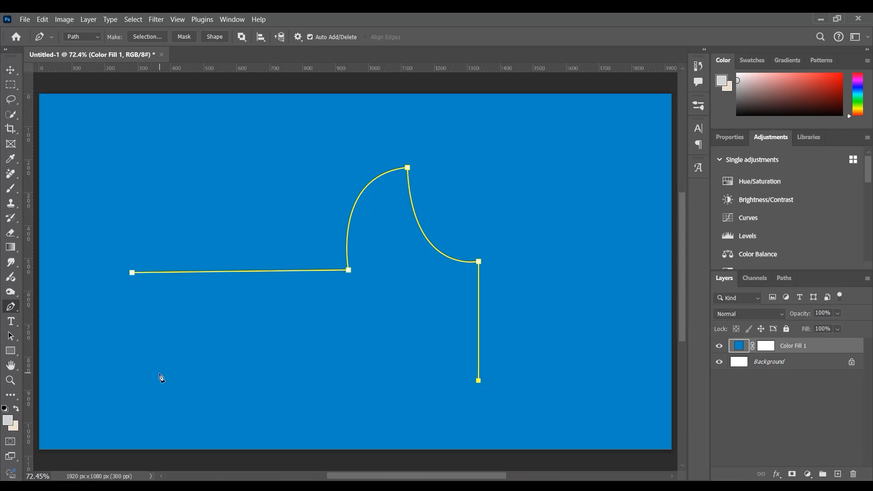
click(132, 368)
click(132, 273)
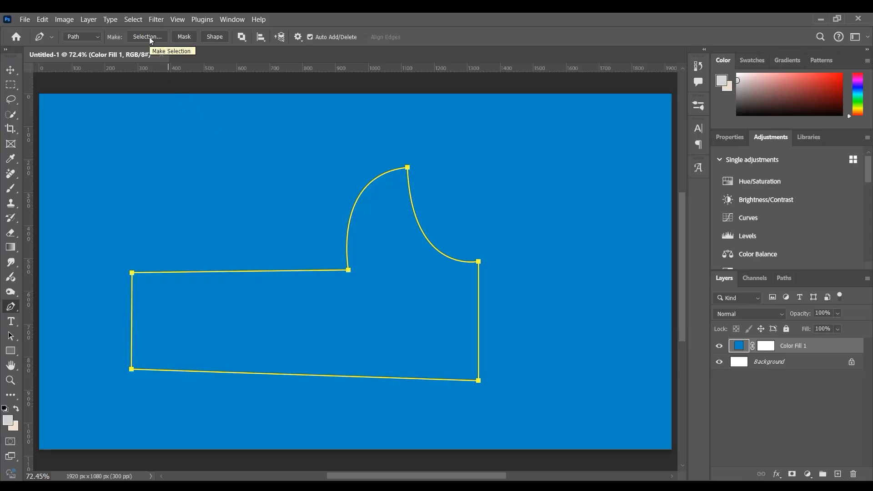
Make a new anti-aliased selection from the path with a feather radius of 0 pixels, and undo it.
right_click(397, 206)
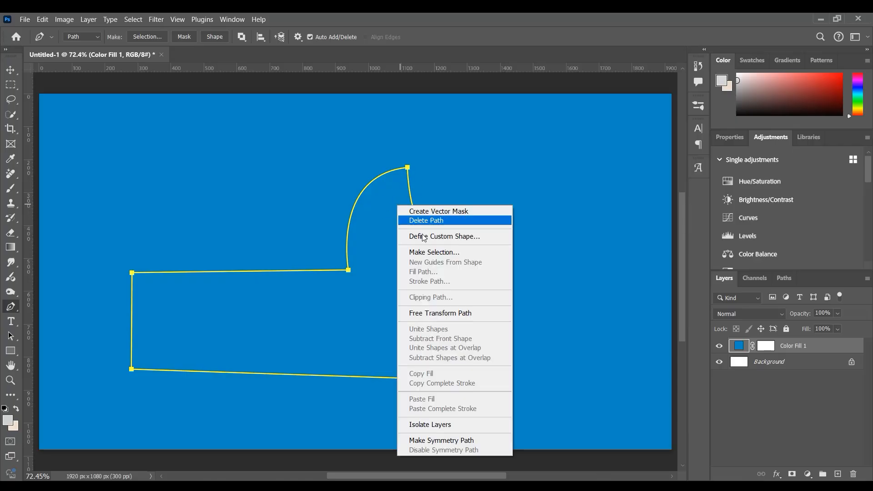
click(438, 253)
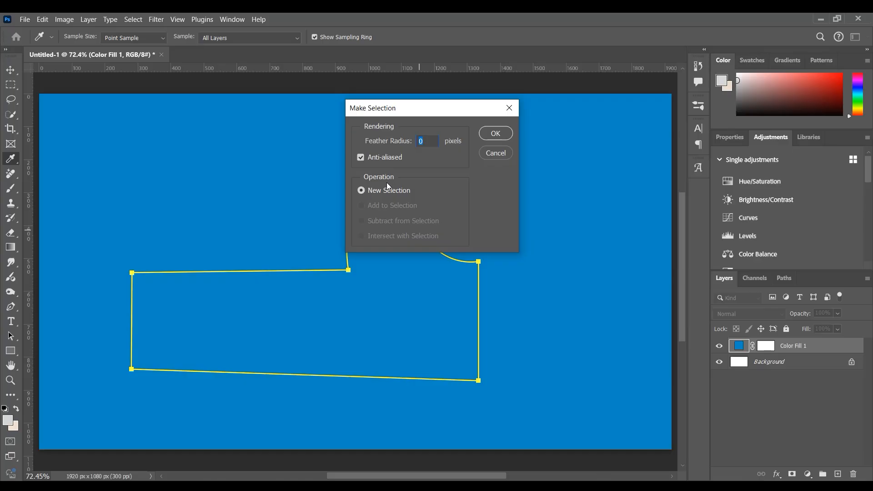
click(498, 132)
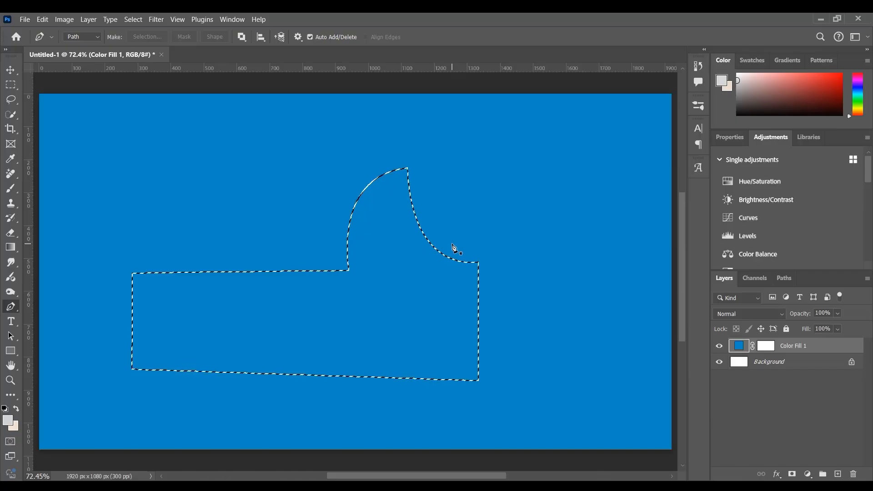
key(ctrl+z)
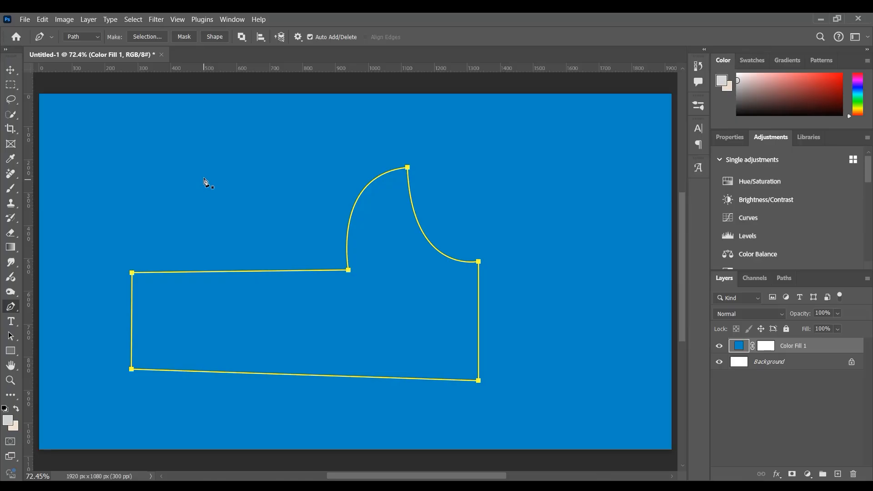
Turn the path into a vector mask on the Color Fill 1 layer, and undo it.
click(184, 38)
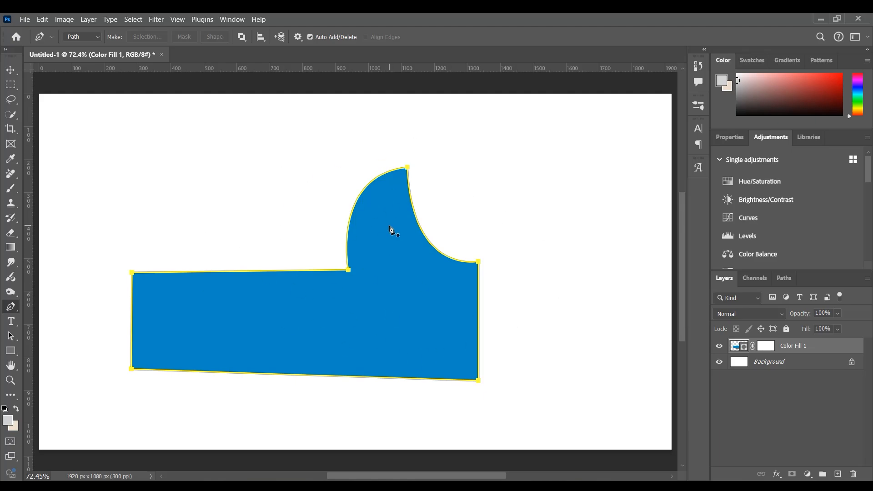
key(ctrl+z)
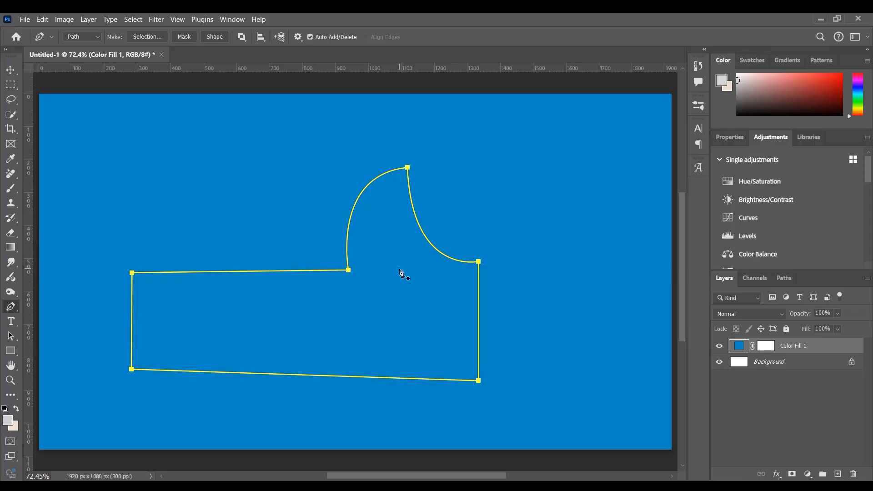
Convert the closed path into a shape layer and fill the shape with yellow.
click(214, 38)
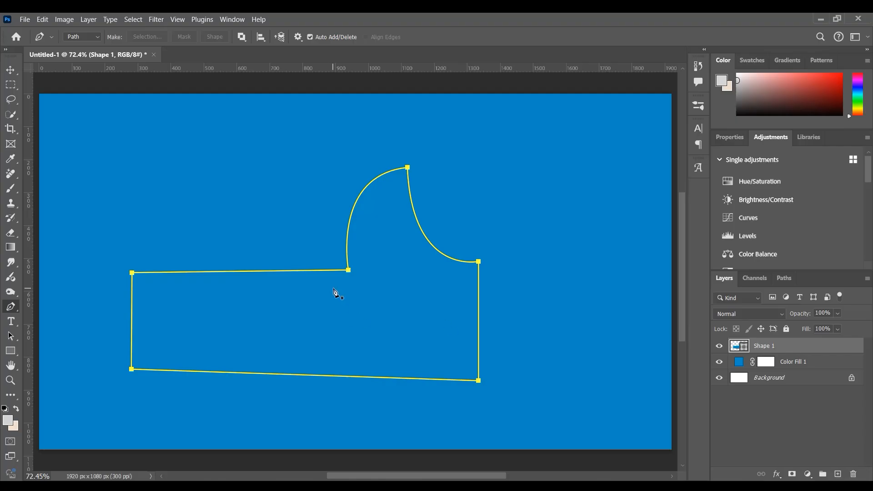
key(u)
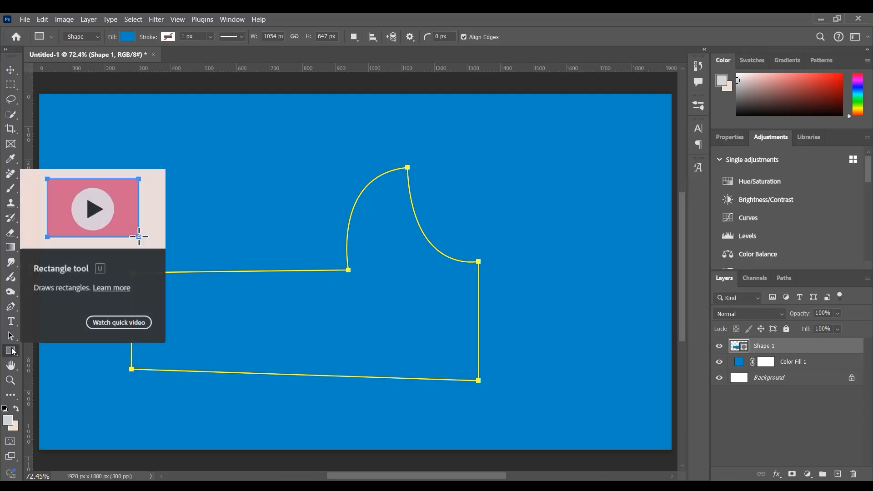
click(128, 37)
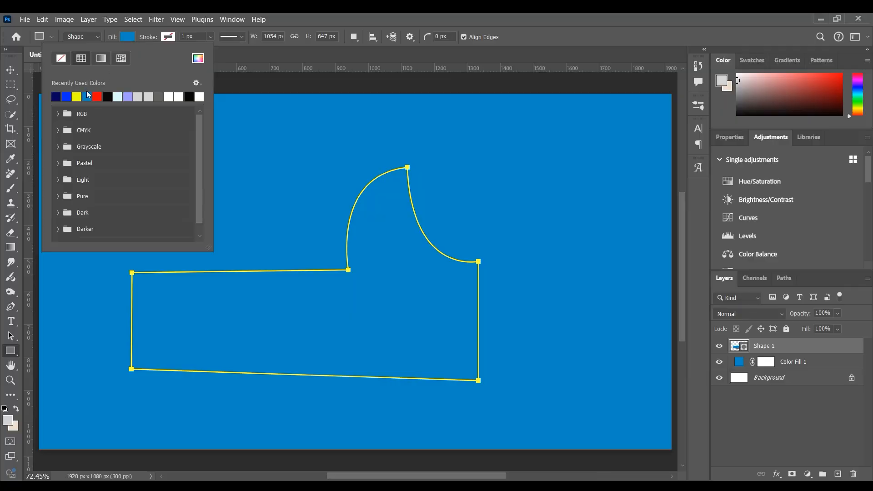
click(77, 96)
Give the yellow shape a dark navy stroke 19 px wide, and switch to the Move tool.
click(165, 37)
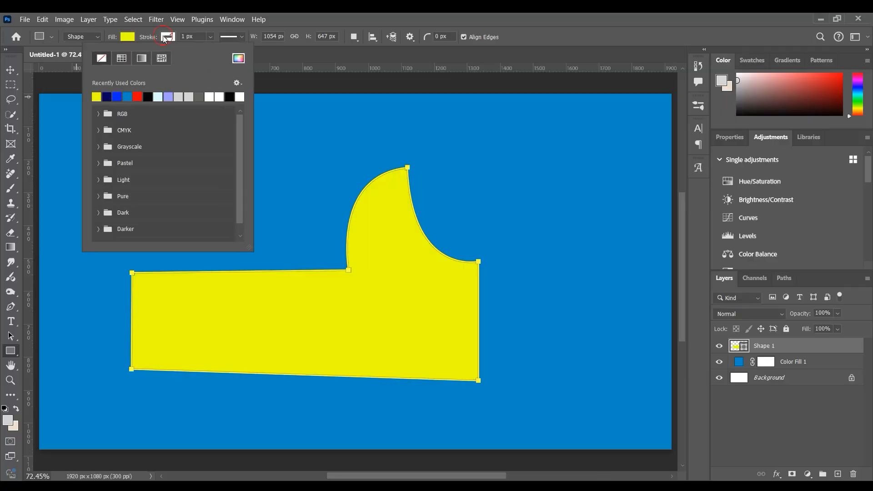
click(107, 96)
click(158, 34)
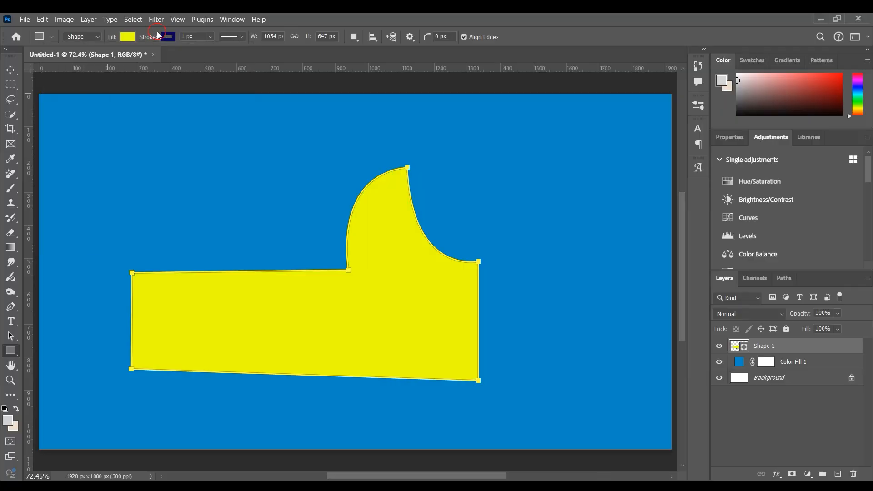
mouse_move(155, 38)
mouse_down()
mouse_move(162, 40)
mouse_move(154, 41)
mouse_up()
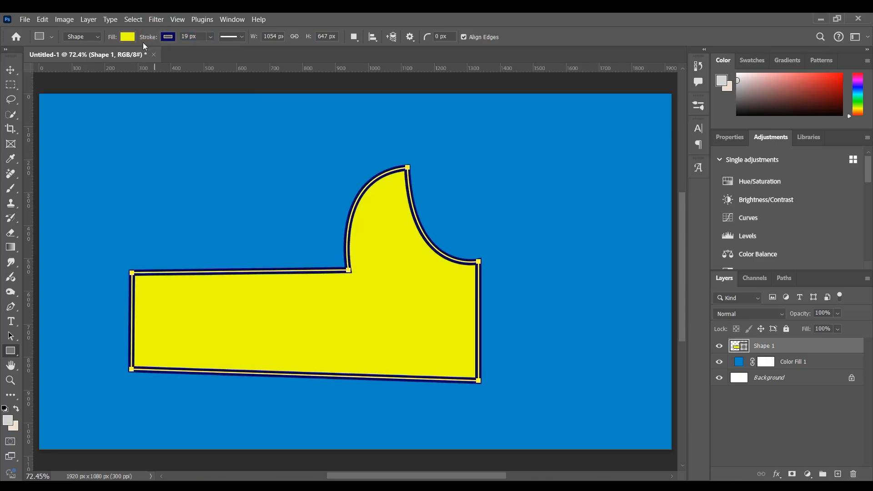
click(11, 71)
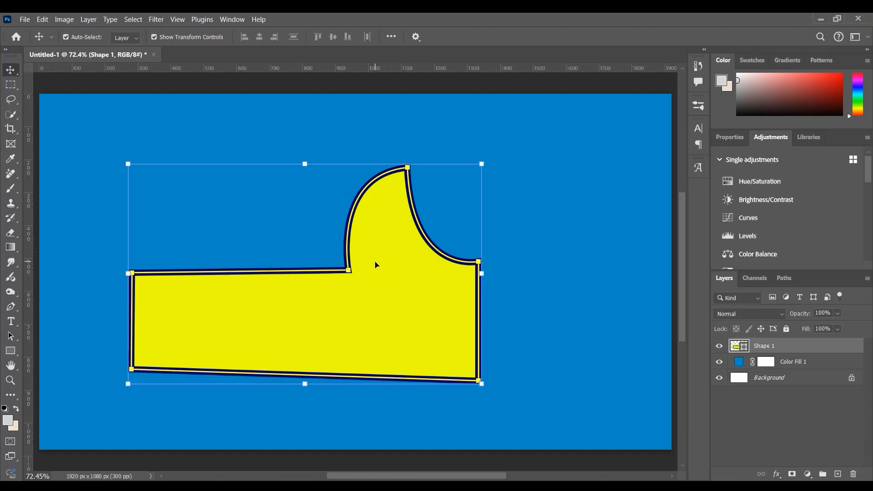
click(514, 235)
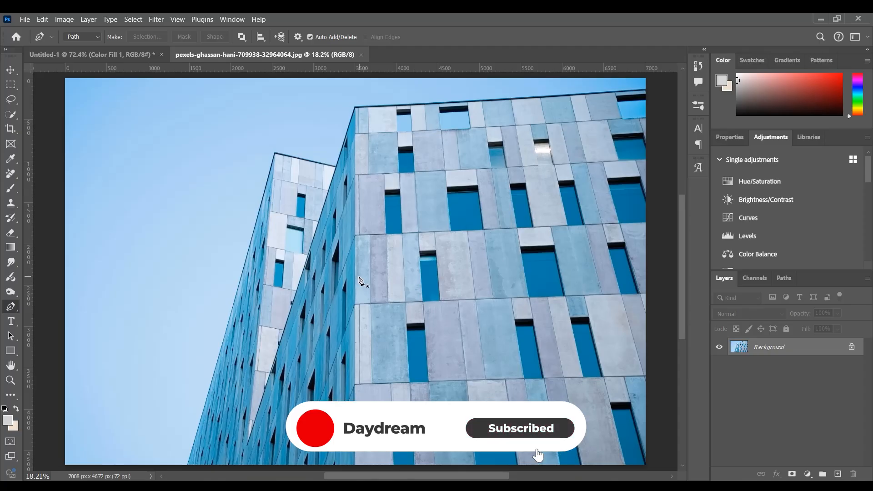
Start a Pen tool path in the building photo with an anchor where the building's left edge meets the image's bottom edge.
scroll(364, 272, down, 2)
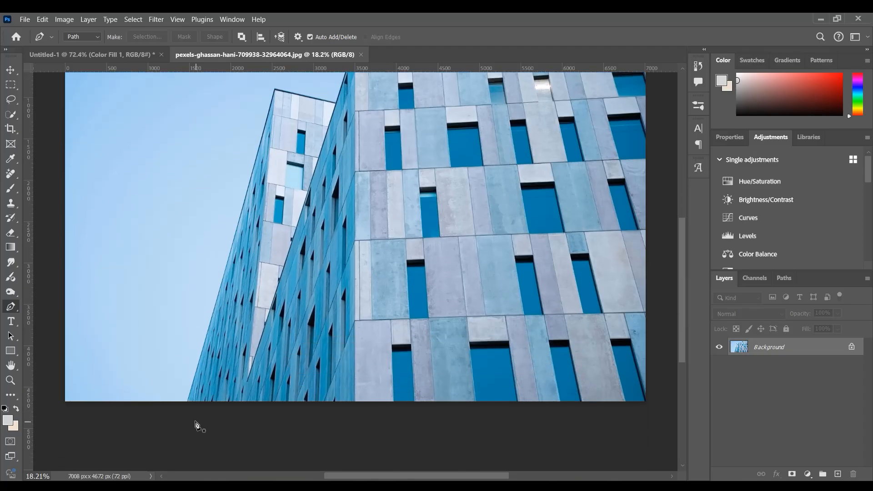
scroll(172, 413, up, 5)
scroll(171, 409, up, 2)
scroll(205, 392, down, 4)
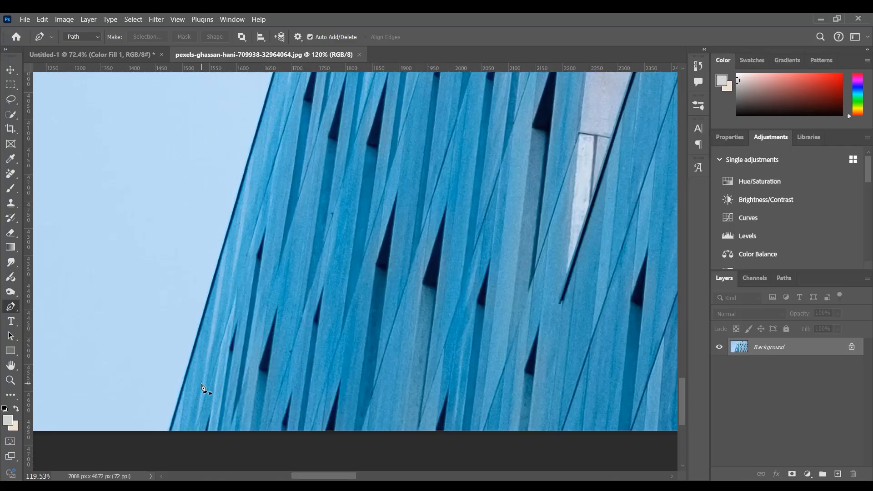
scroll(176, 317, up, 2)
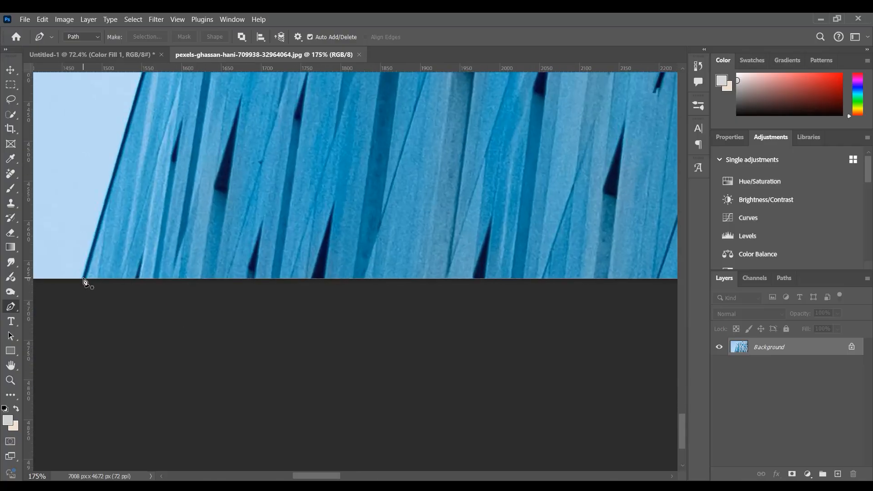
click(82, 278)
Draw a straight path segment up the building's left edge to an anchor at the top corner of the left tower.
scroll(105, 273, down, 4)
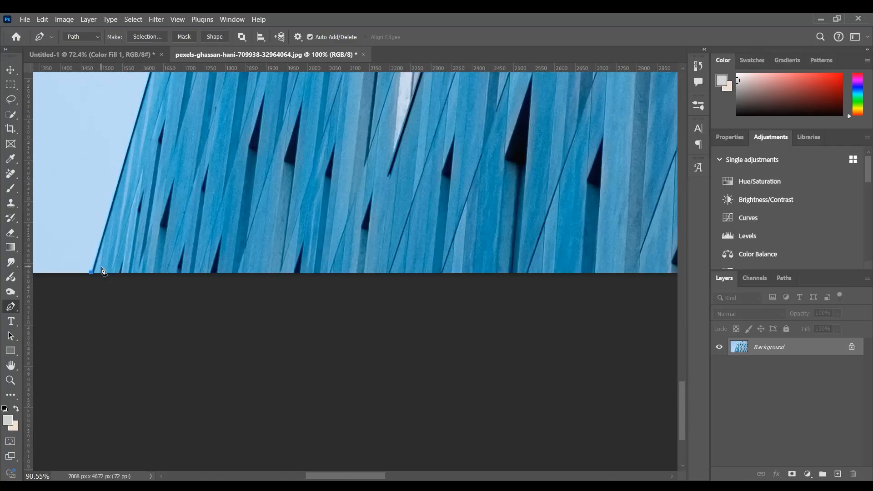
scroll(292, 146, up, 8)
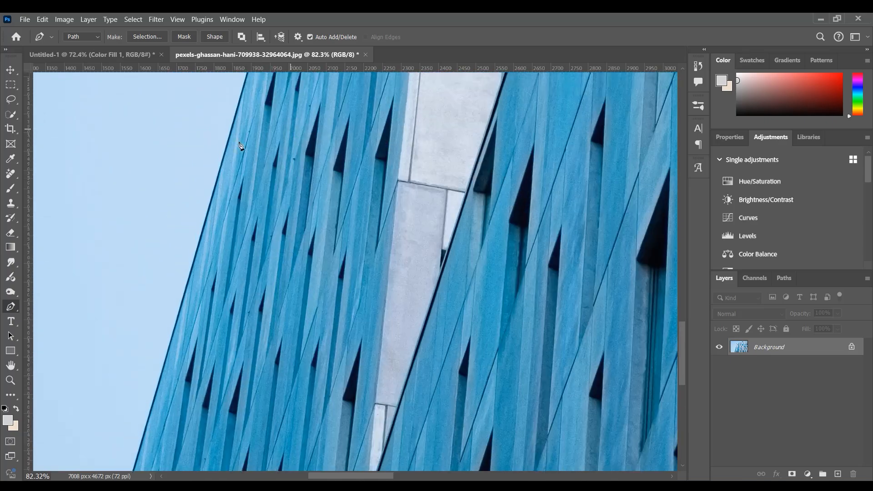
scroll(268, 160, up, 6)
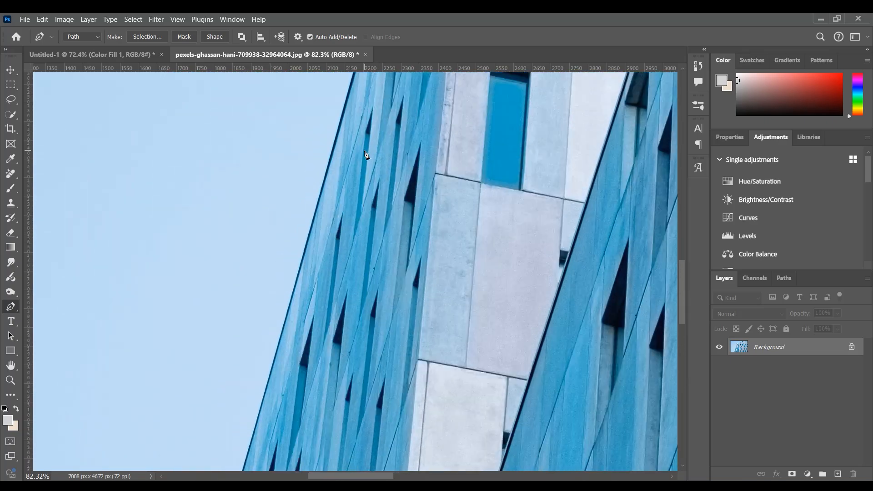
scroll(368, 154, up, 2)
scroll(395, 167, down, 5)
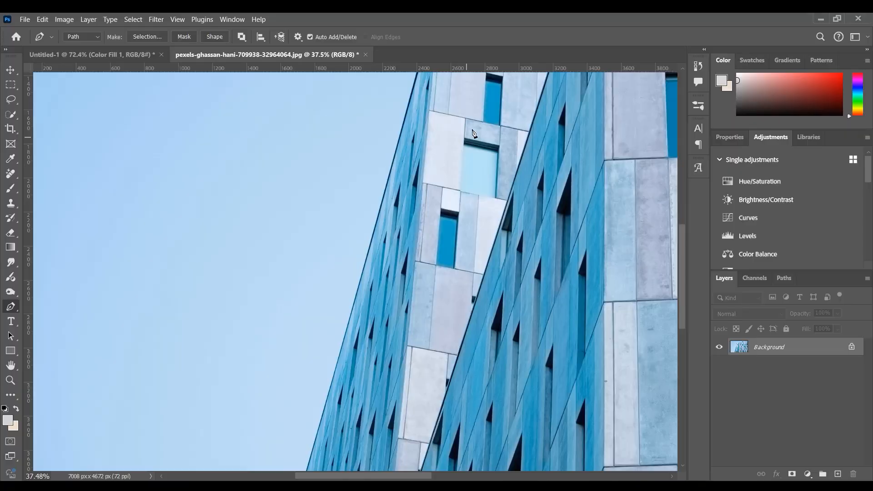
scroll(439, 154, up, 12)
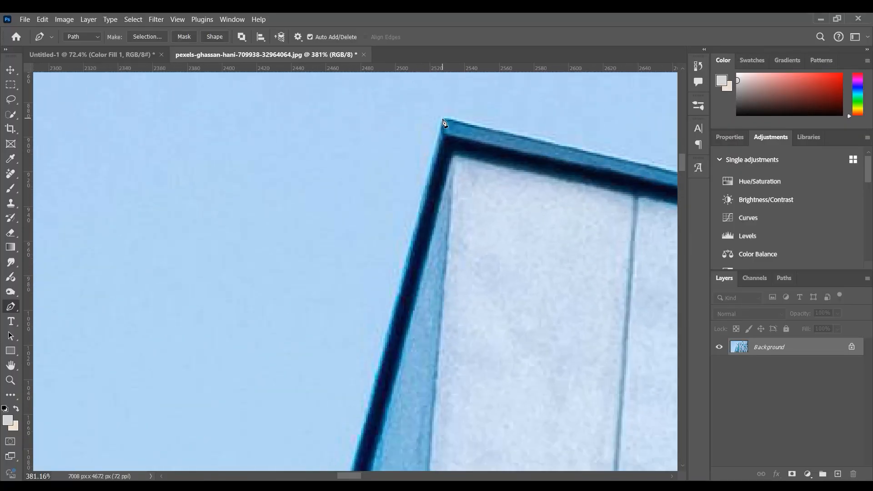
click(444, 121)
Set the path display color to Light Red and its thickness to 2 px.
scroll(444, 122, down, 12)
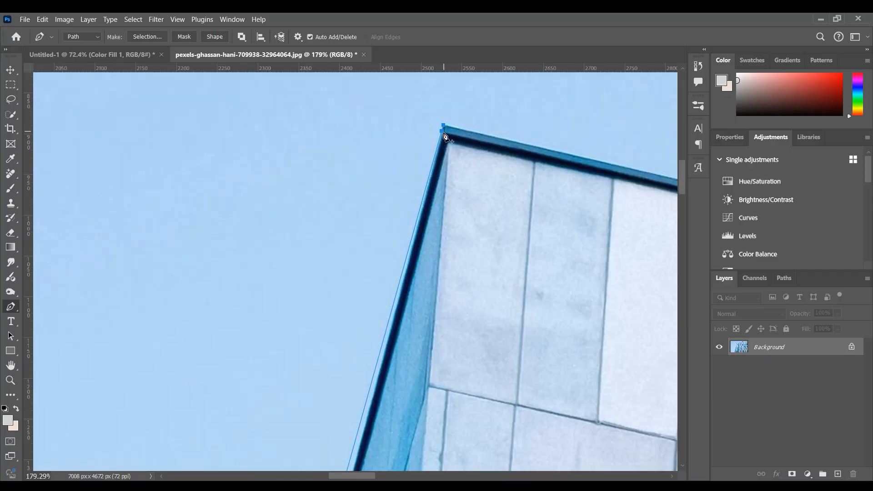
scroll(392, 208, up, 10)
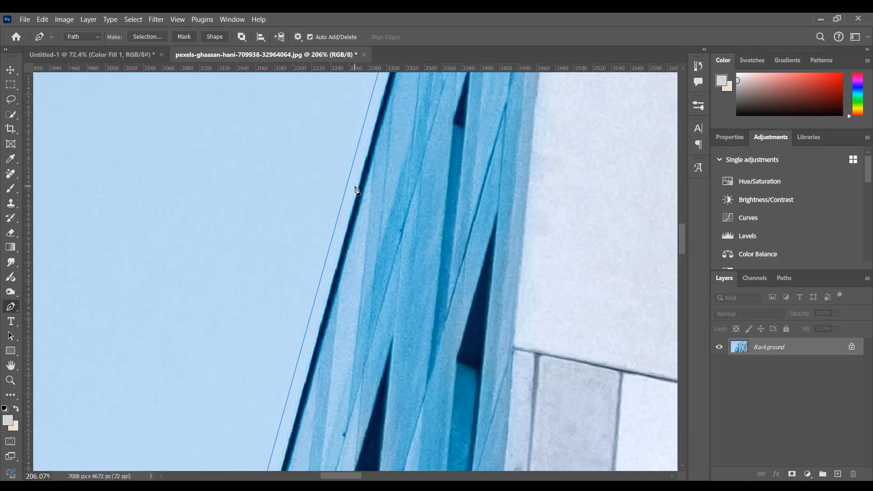
click(297, 37)
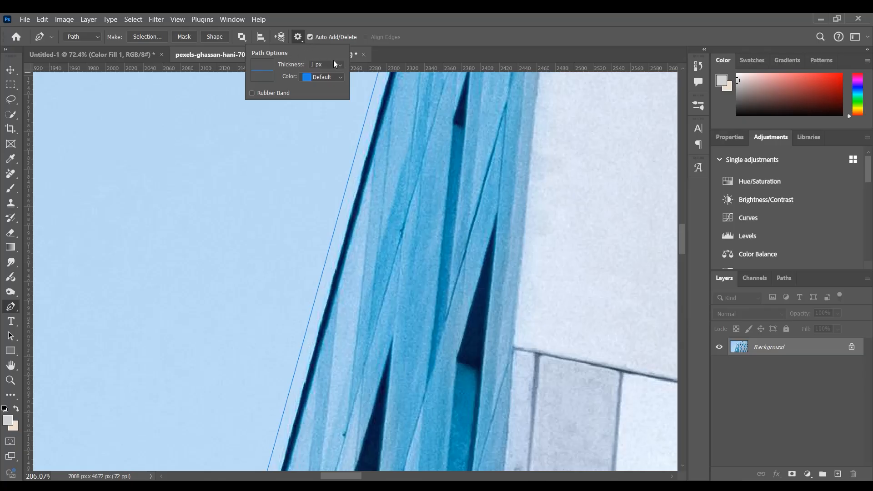
click(340, 77)
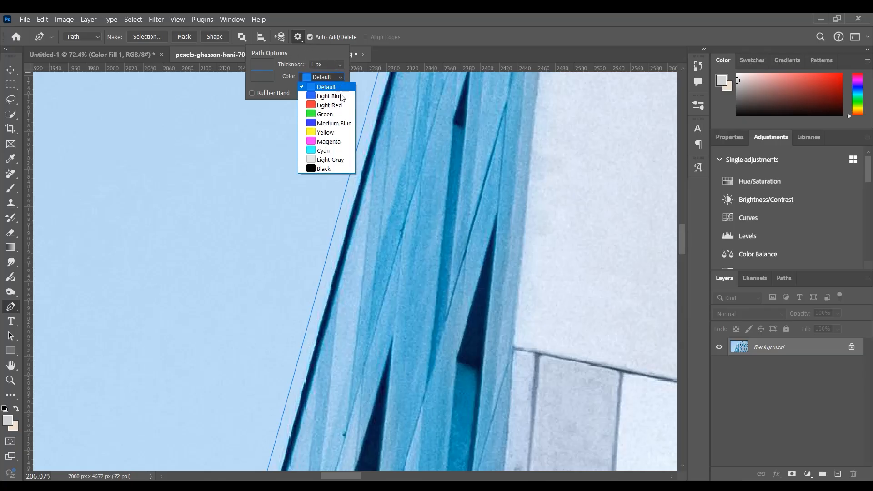
click(340, 106)
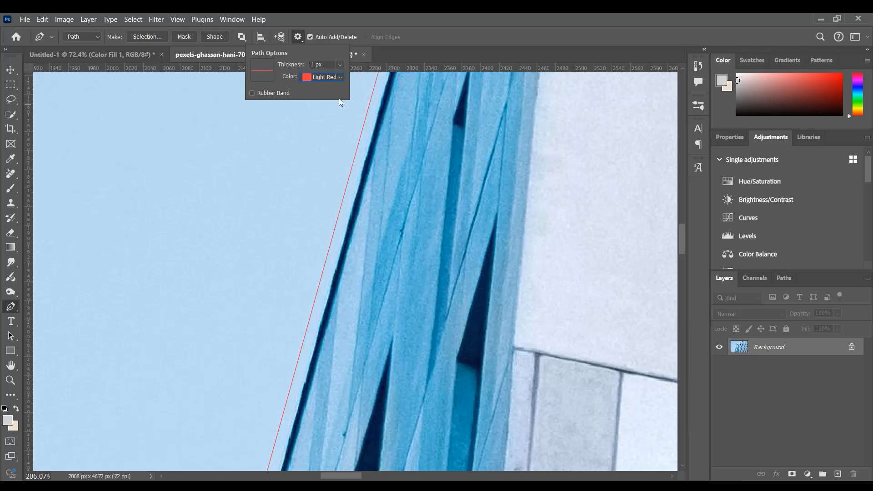
click(339, 66)
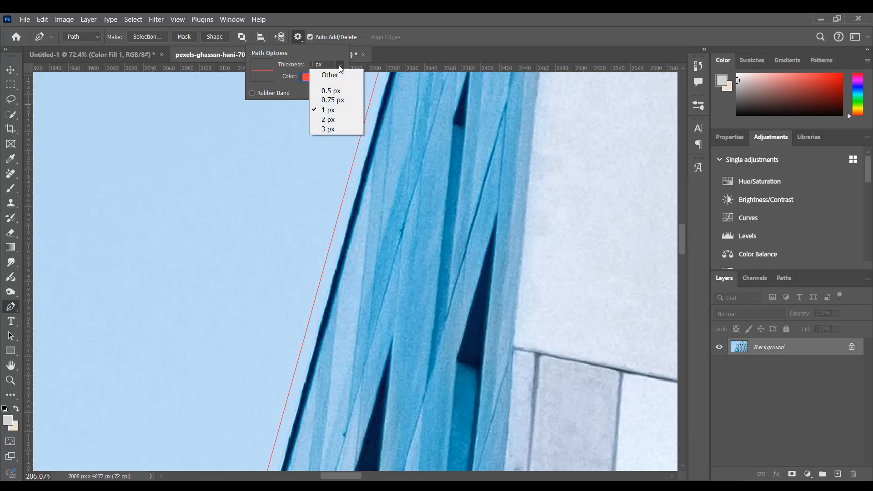
click(330, 119)
click(298, 37)
scroll(364, 184, down, 1)
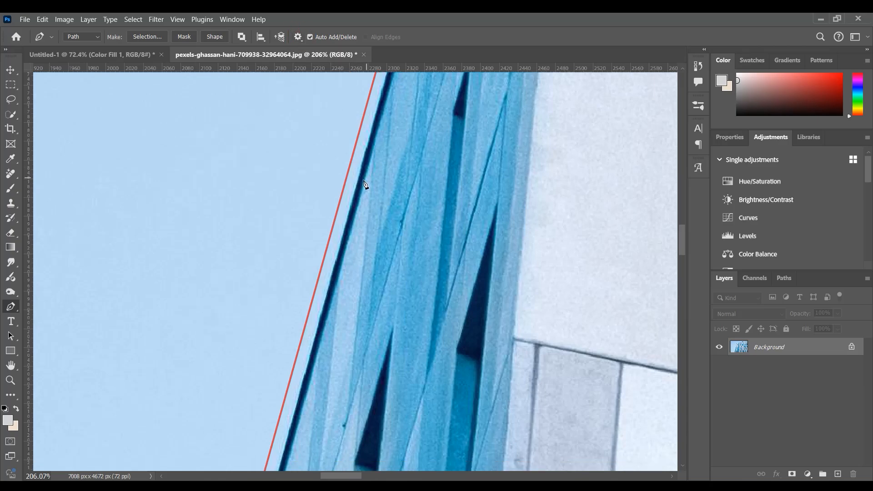
Continue the path along the roofline, placing anchors where the two towers meet, at the taller tower's corner and at the image's right edge.
scroll(364, 184, down, 8)
scroll(440, 105, up, 1)
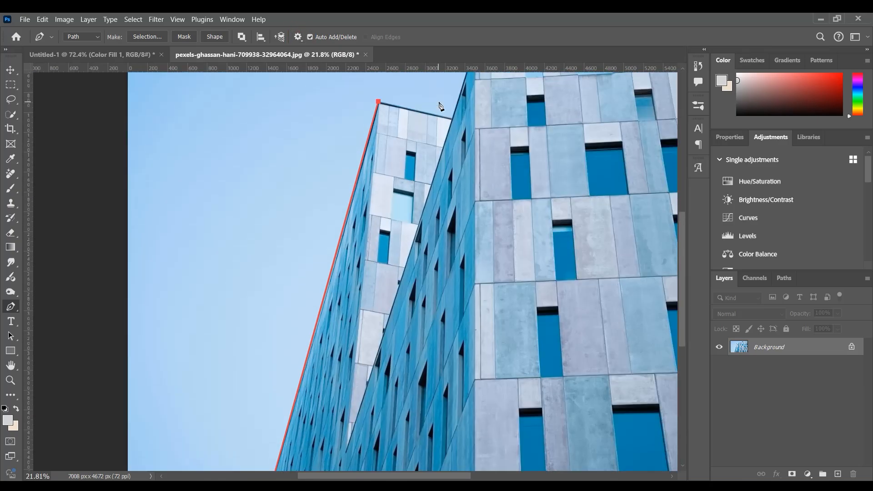
scroll(387, 113, up, 1)
click(400, 191)
scroll(400, 196, up, 3)
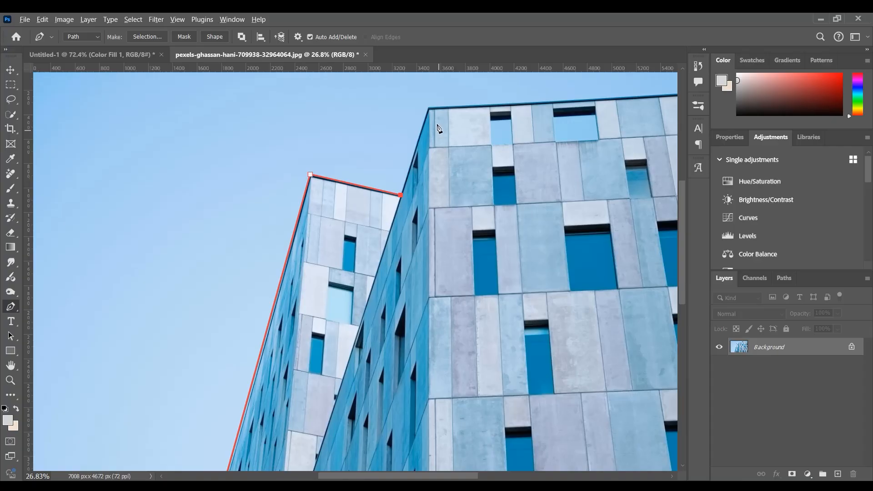
click(418, 103)
scroll(417, 104, down, 5)
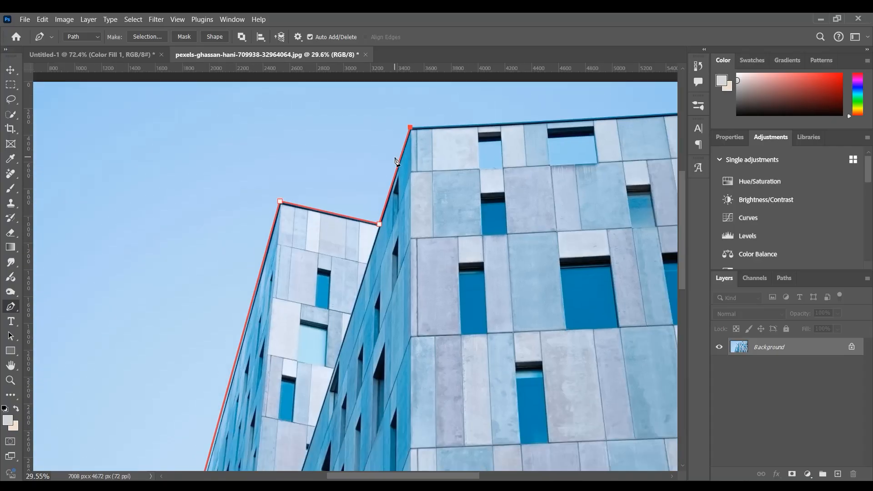
click(651, 132)
Add an anchor at the image's lower-right corner and close the path at its starting anchor.
scroll(654, 182, down, 3)
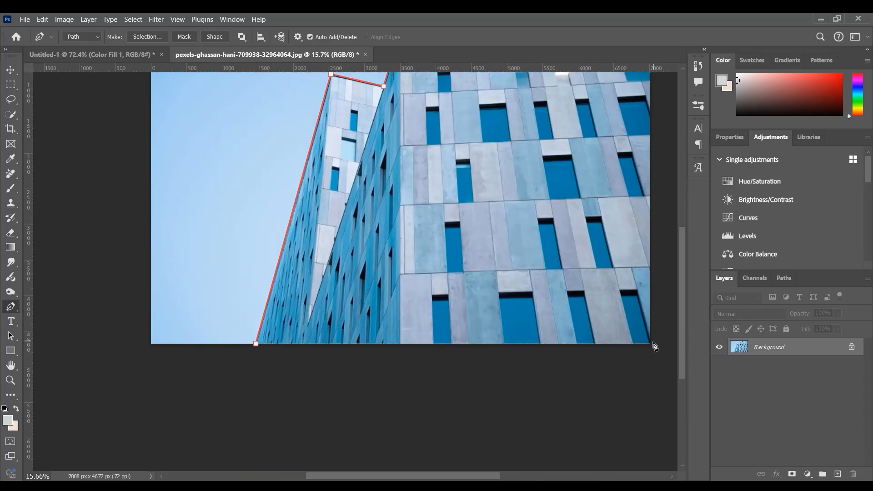
click(651, 345)
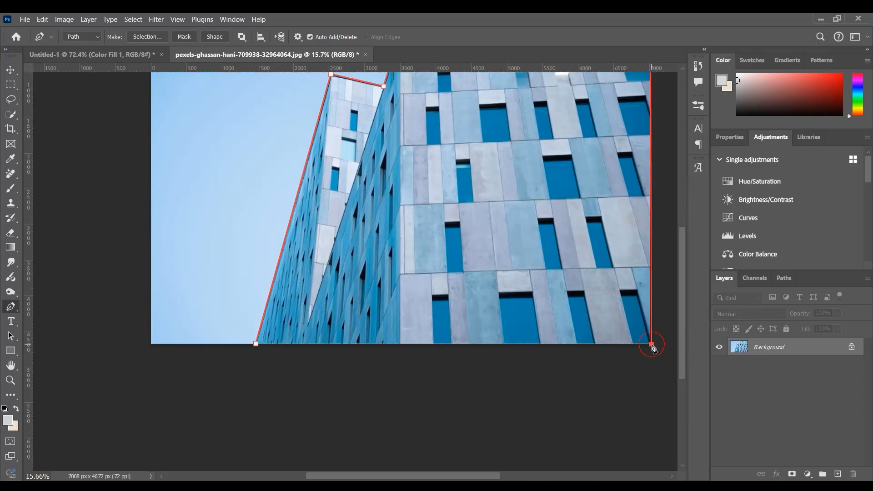
click(256, 345)
Convert the closed building path into a new anti-aliased selection with a feather radius of 0 pixels.
scroll(415, 243, up, 2)
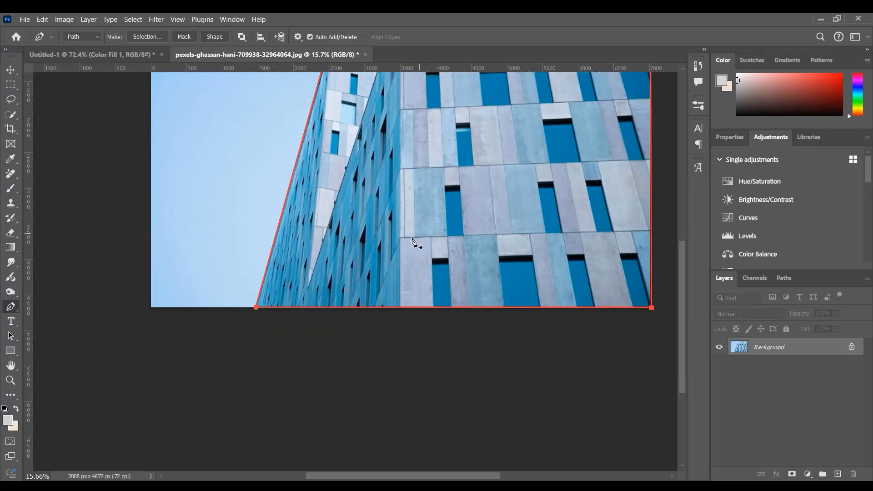
scroll(389, 223, up, 1)
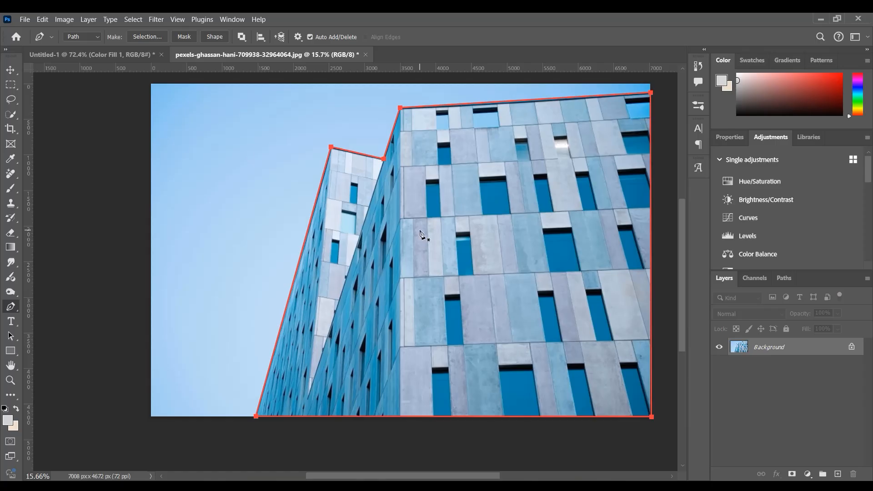
right_click(426, 178)
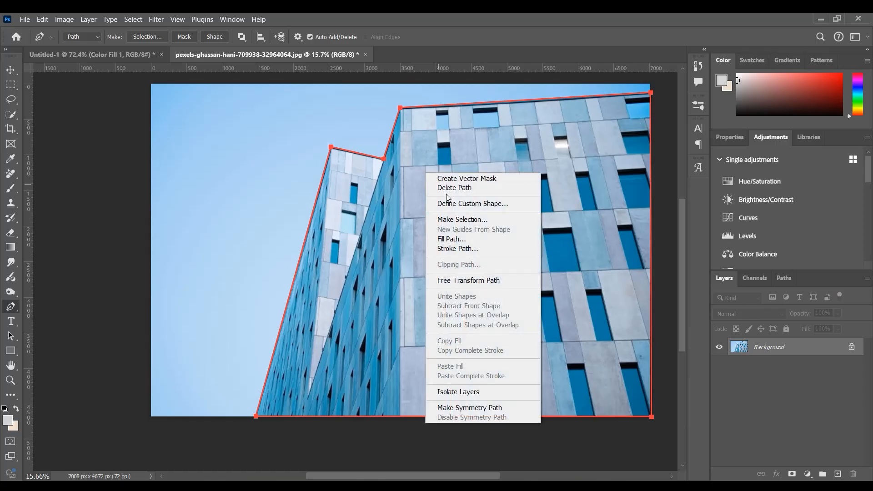
click(461, 219)
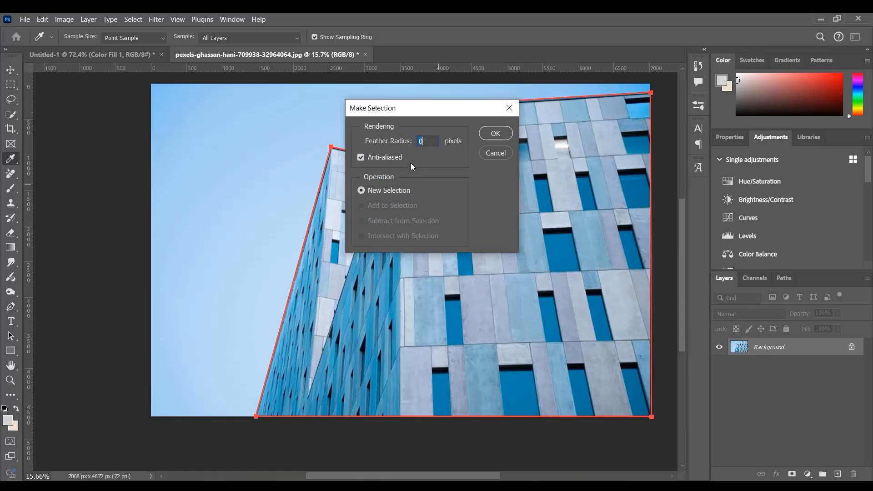
click(495, 133)
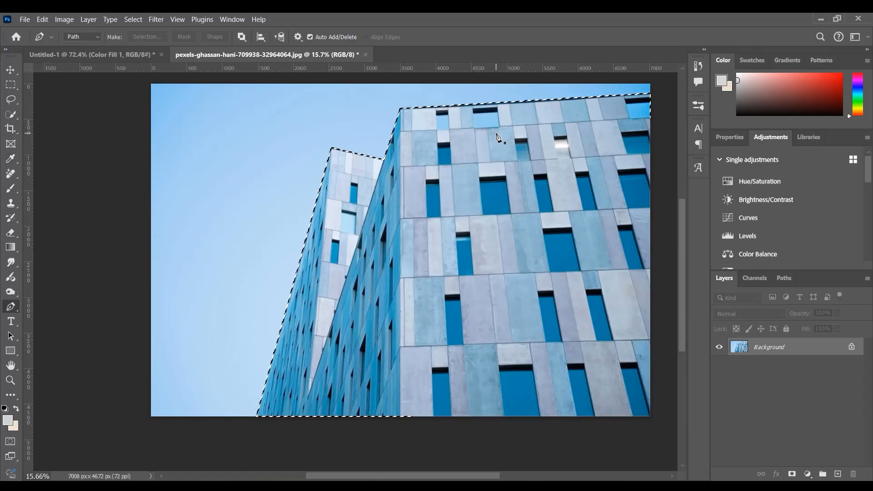
Add a layer mask to the Background layer from the building selection to hide the sky.
scroll(469, 169, up, 1)
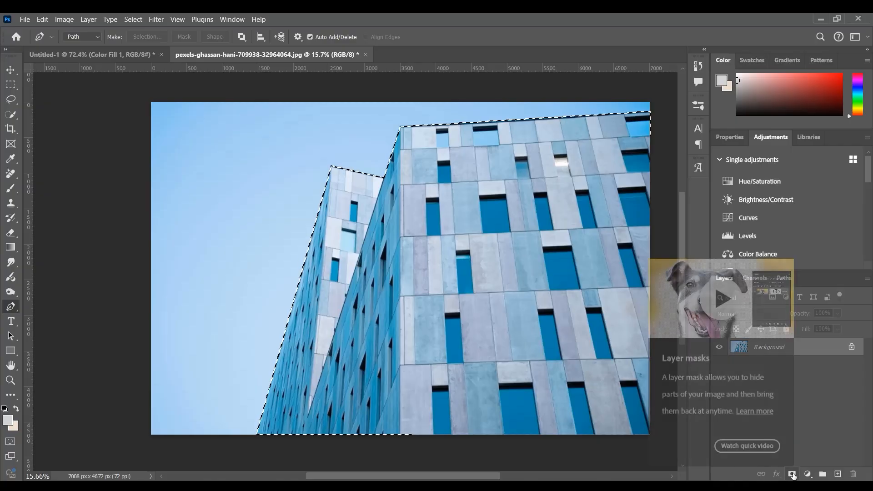
click(792, 474)
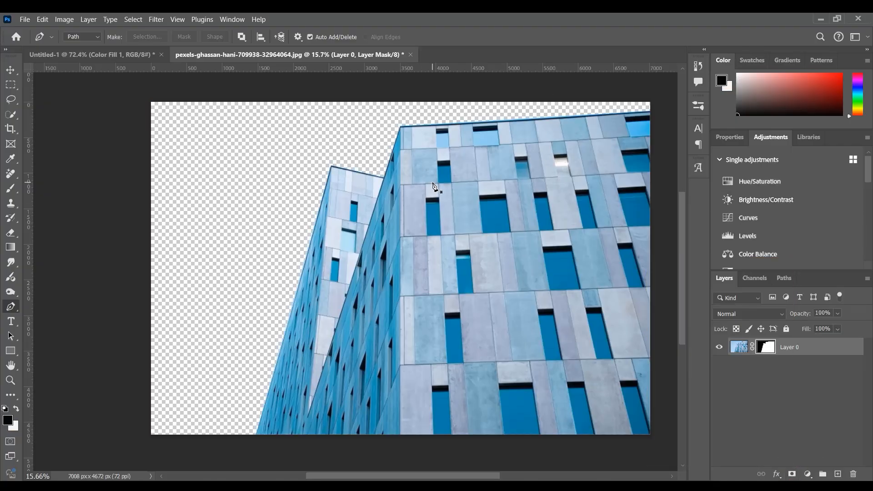
scroll(407, 259, up, 1)
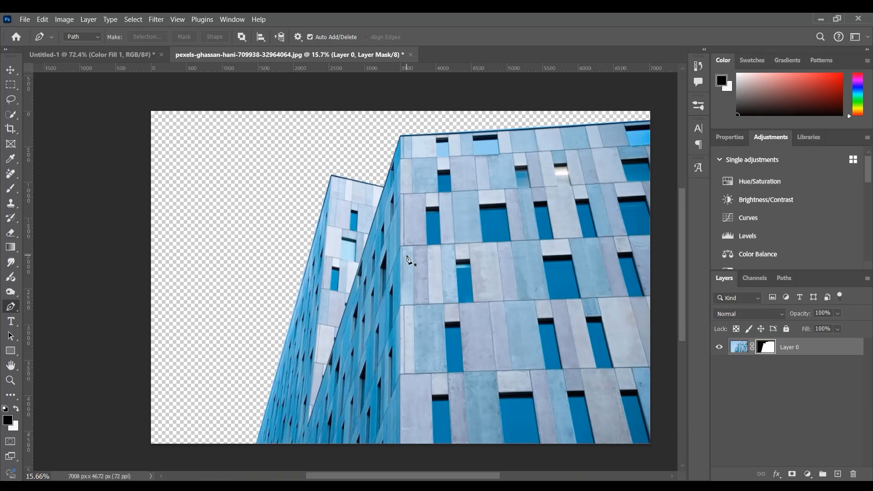